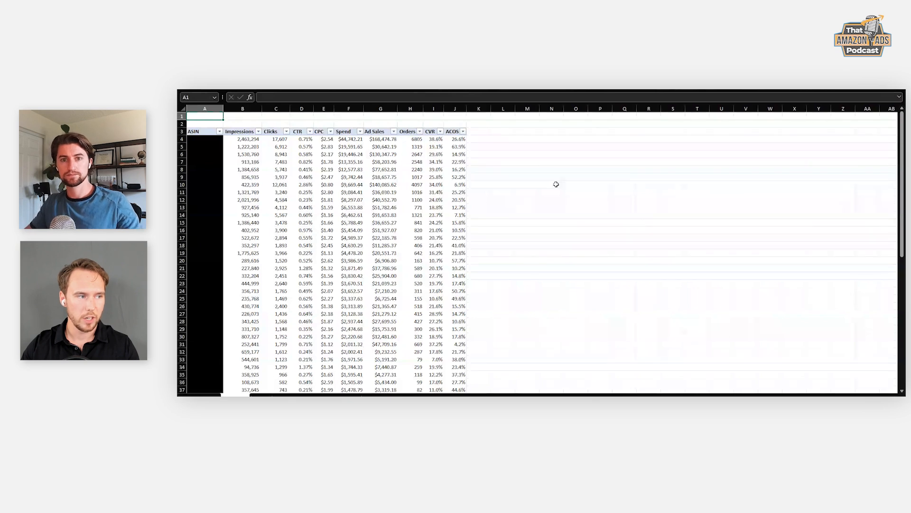
click(248, 124)
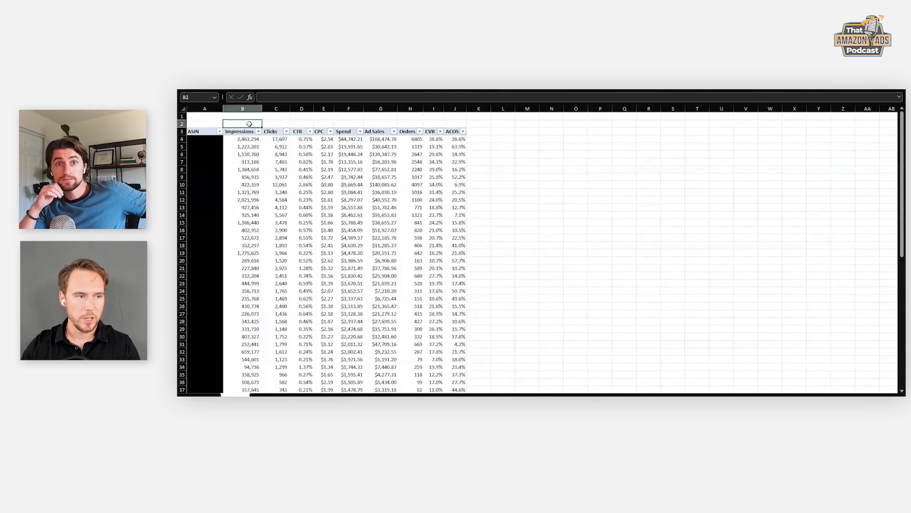
click(625, 170)
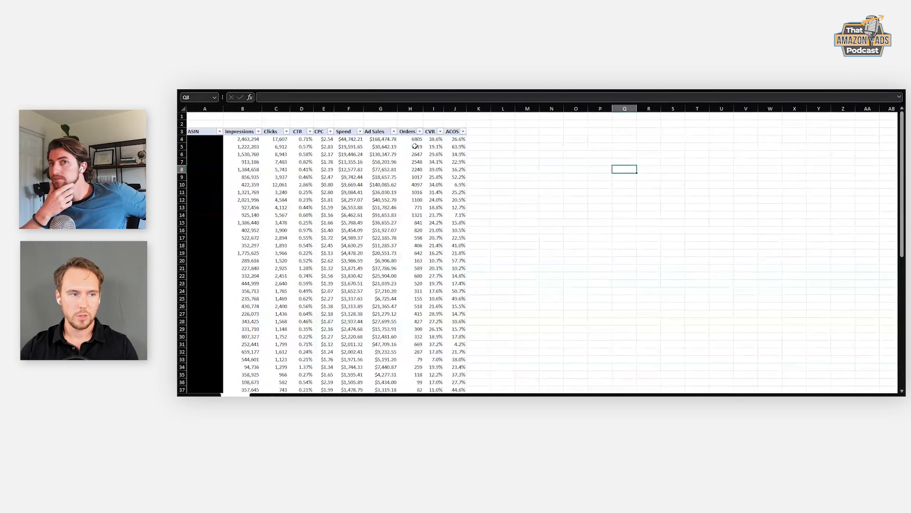
click(469, 139)
click(255, 139)
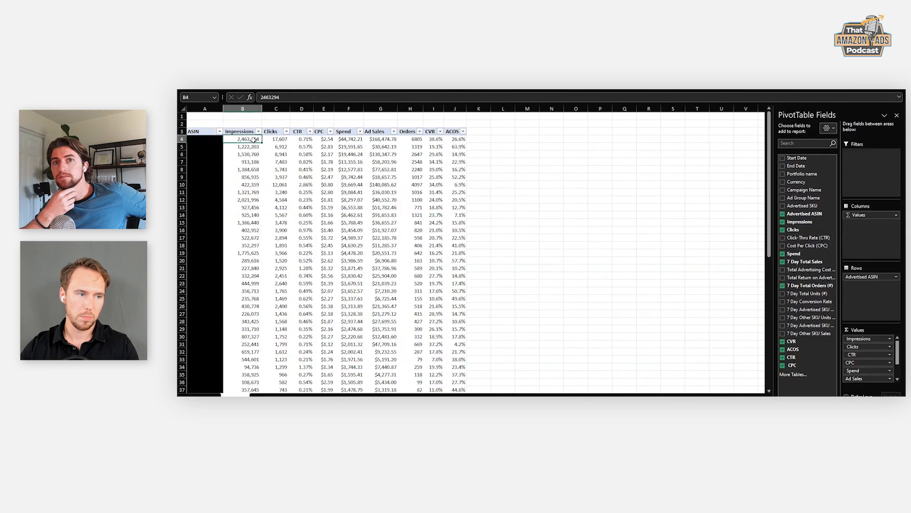
click(486, 139)
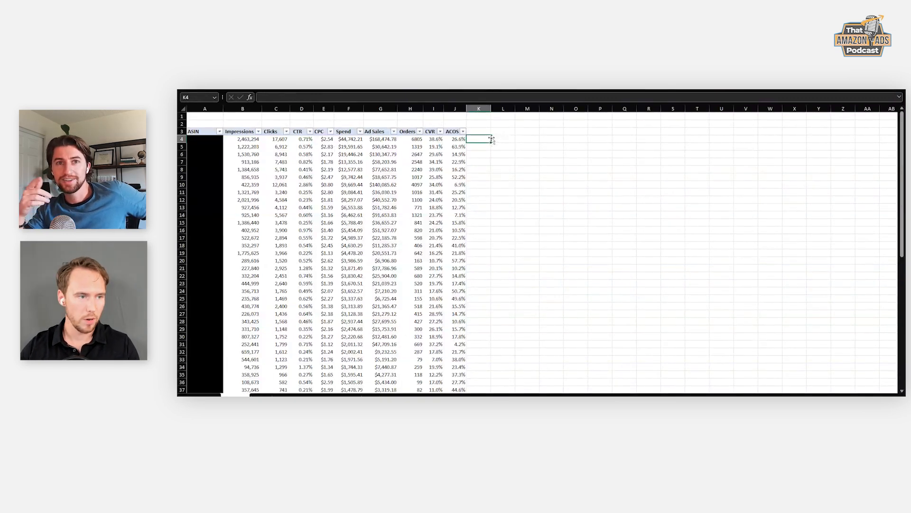
click(252, 138)
click(487, 141)
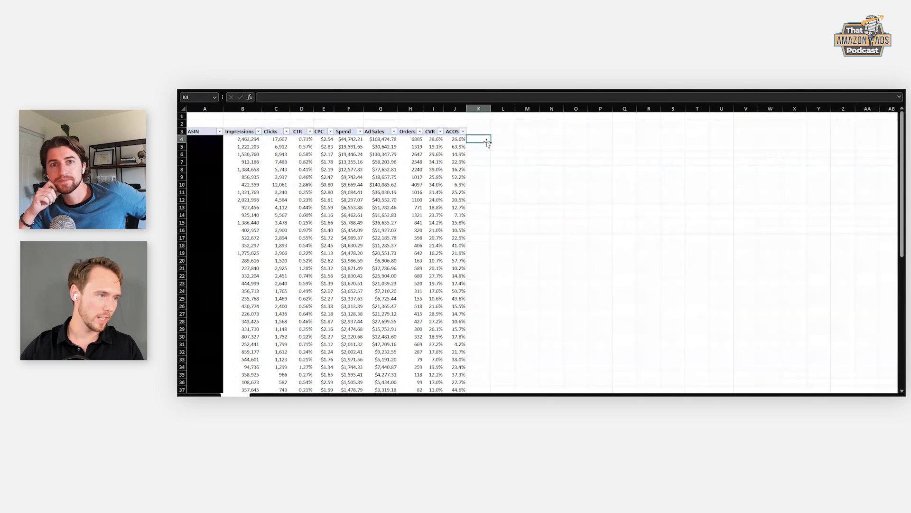
click(249, 139)
click(481, 139)
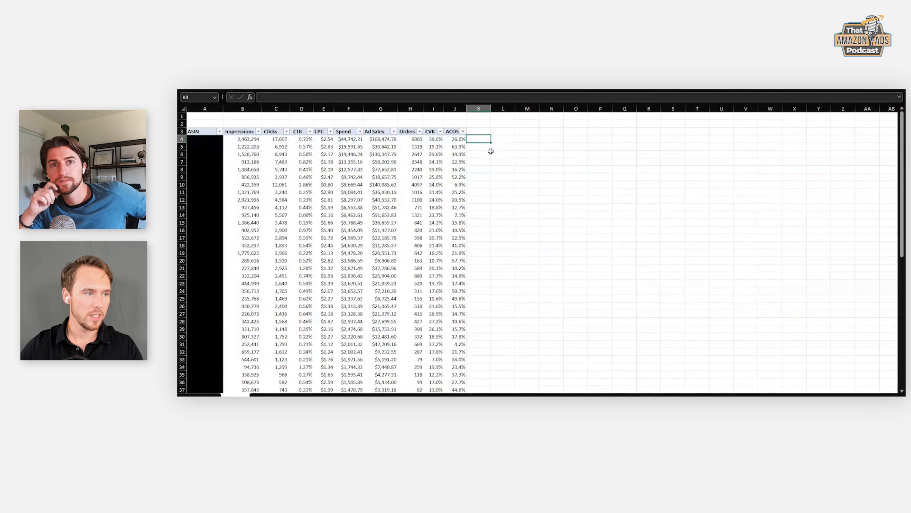
- Add the 7 Day Advertised SKU Units and 7 Day Other SKU Units fields to the pivot table's values
click(408, 155)
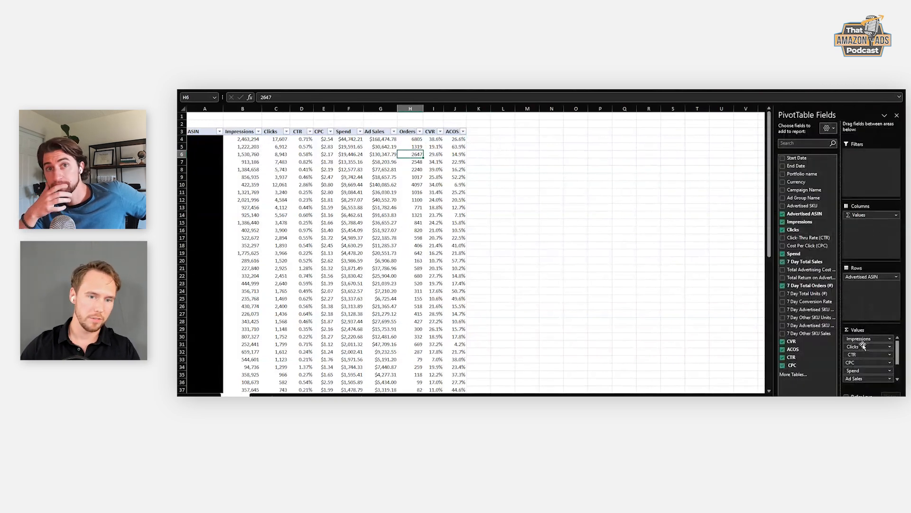
click(783, 311)
click(782, 317)
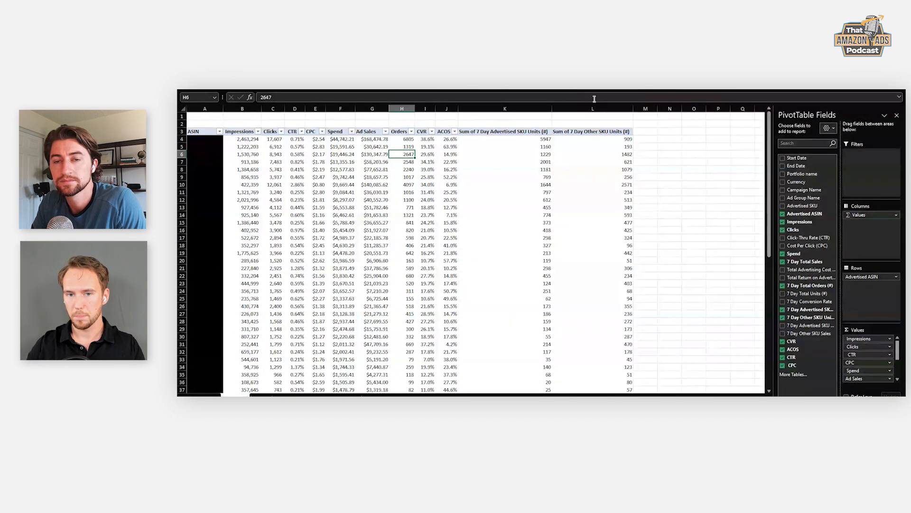
- Compare the advertised SKU units with the other SKU units for the ASIN in row 10
click(622, 184)
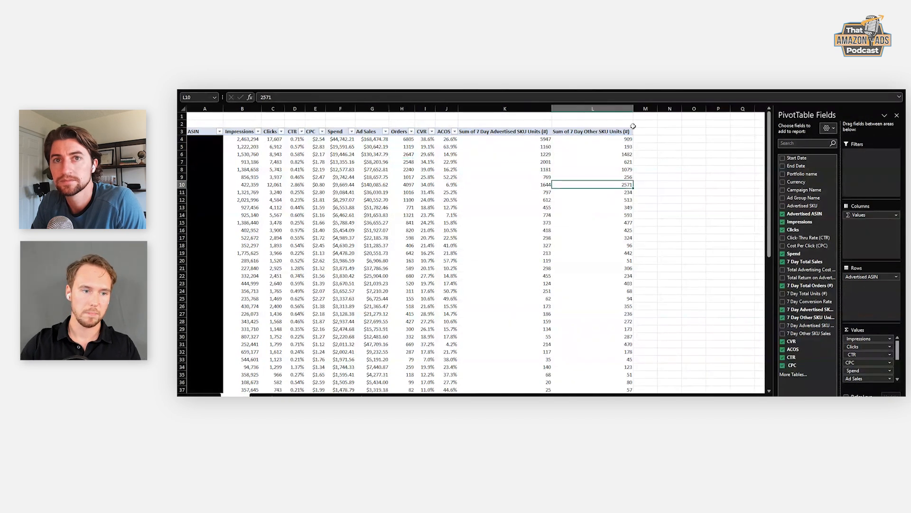
click(542, 187)
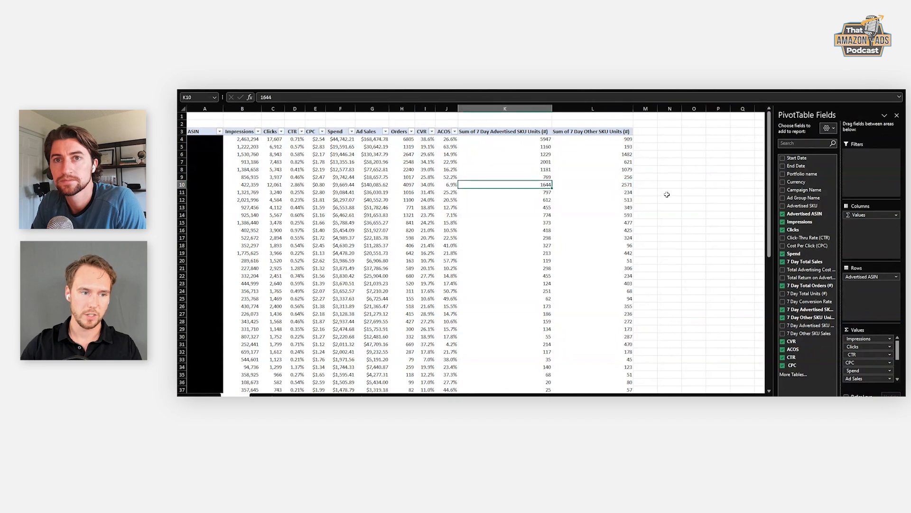
click(625, 186)
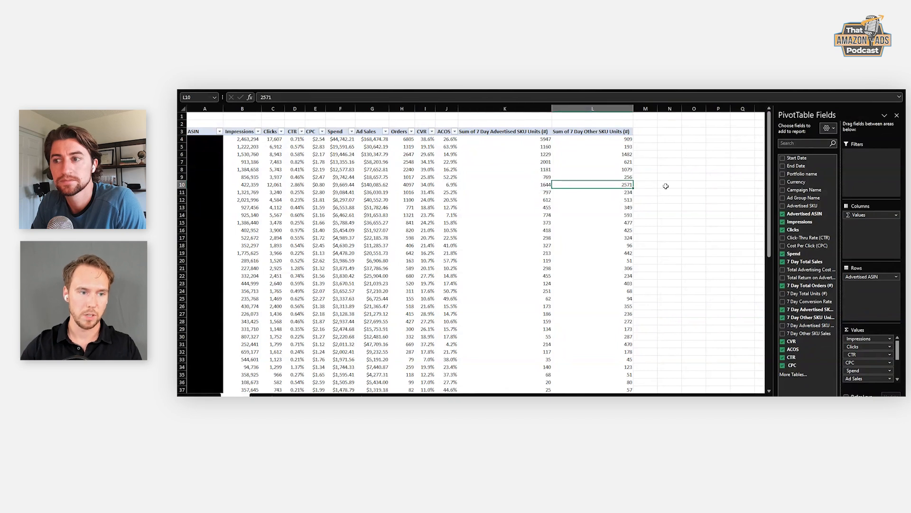
click(546, 183)
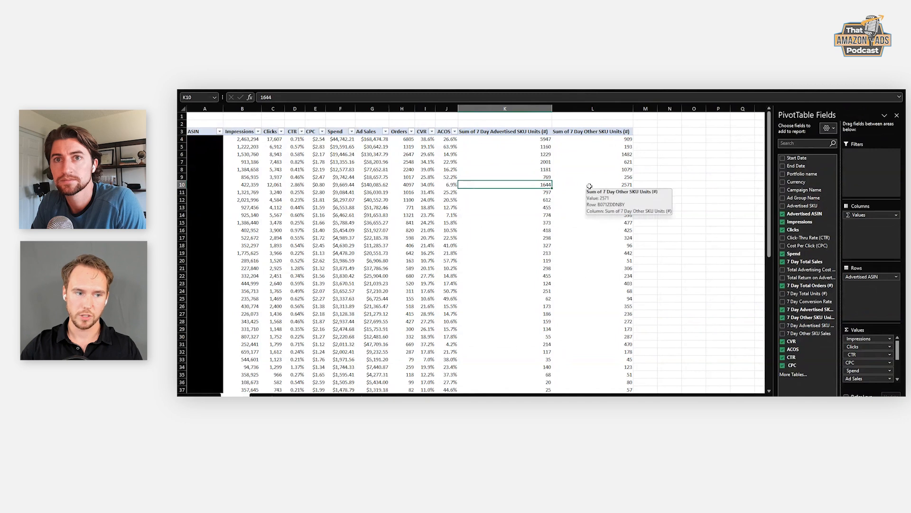
drag(597, 186, 534, 182)
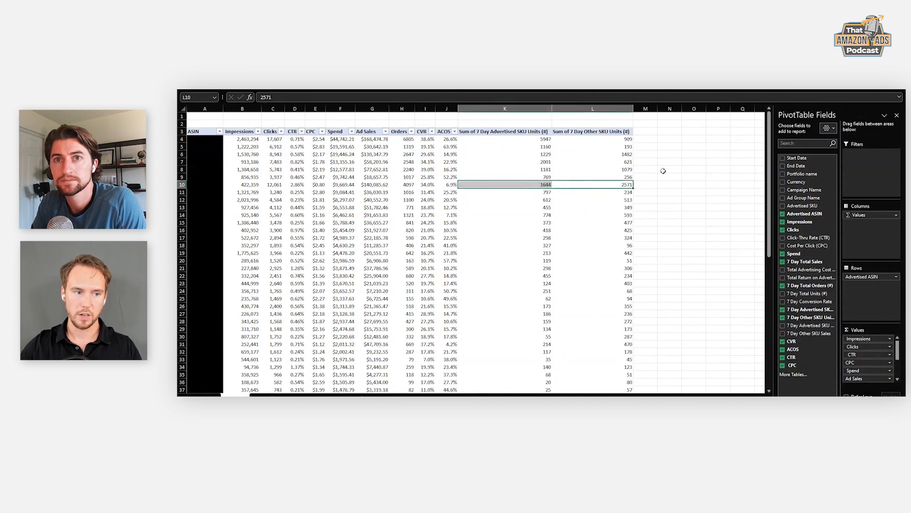
click(539, 184)
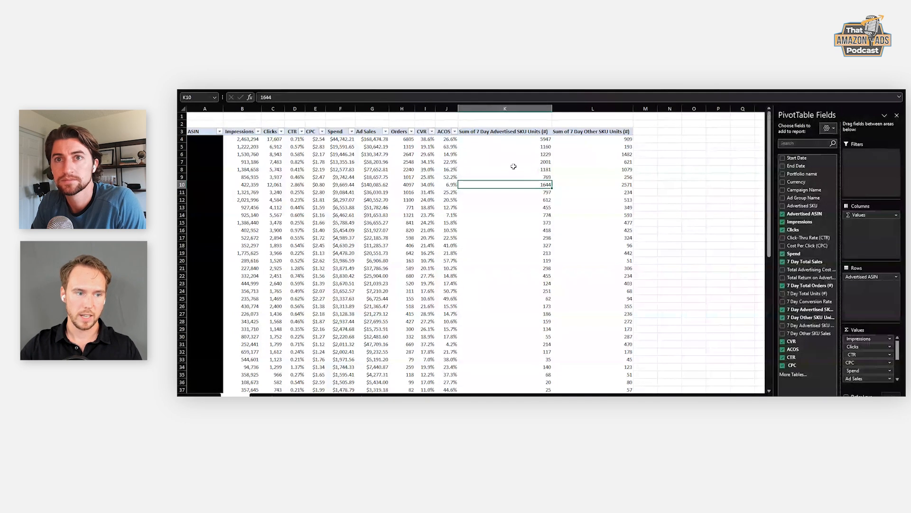
click(573, 184)
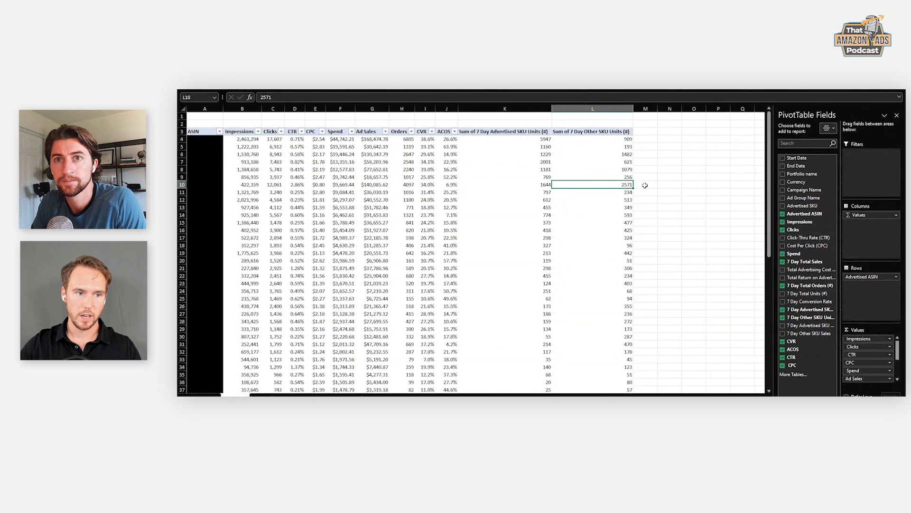
click(644, 185)
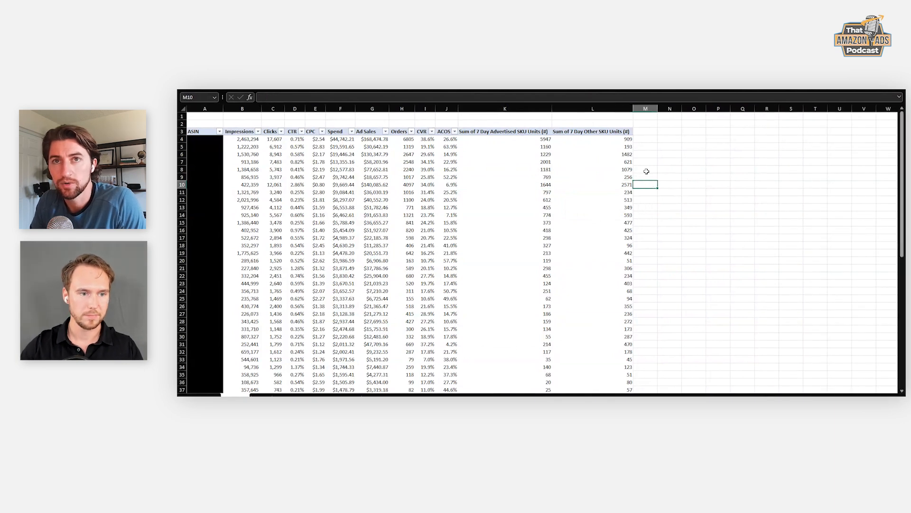
- Create the calculated field Same SKU % of Other and add it to the pivot table's values
click(626, 129)
click(625, 131)
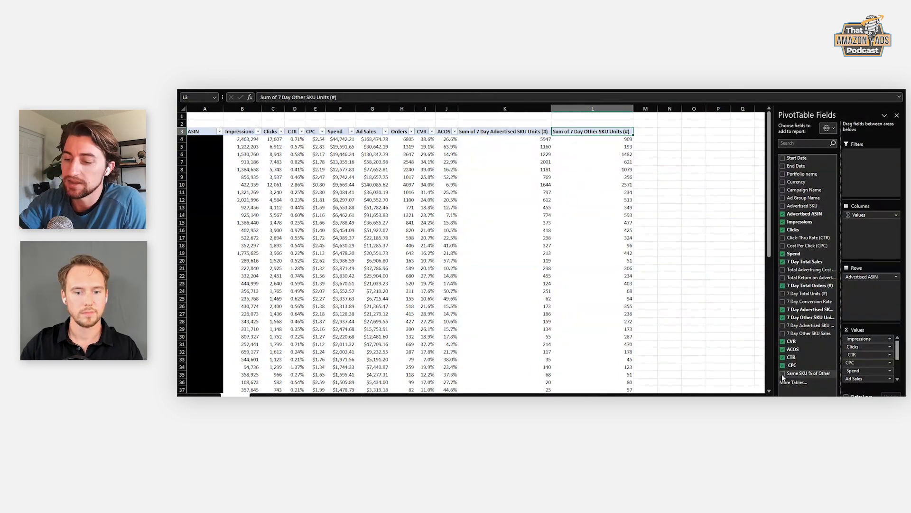
click(783, 374)
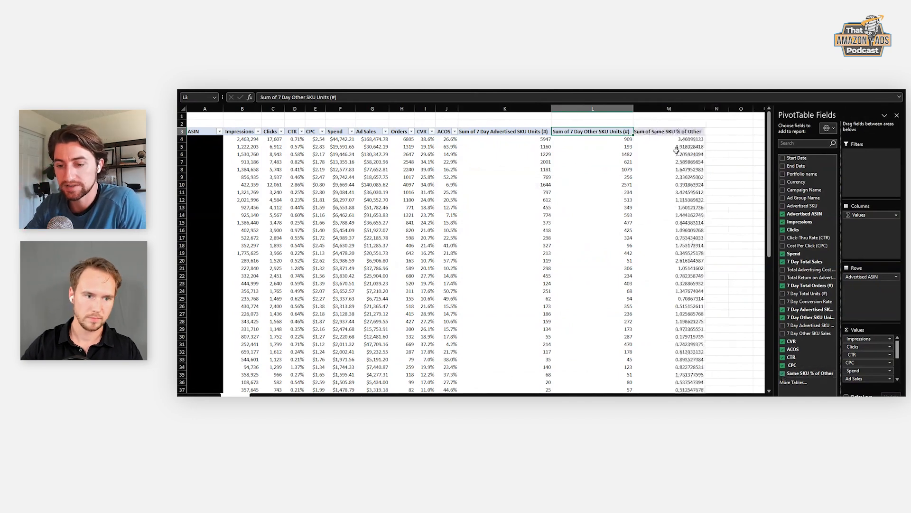
- Format all values in the Sum of Same SKU % of Other column as whole percentages
click(677, 140)
key(ctrl+shift+Down)
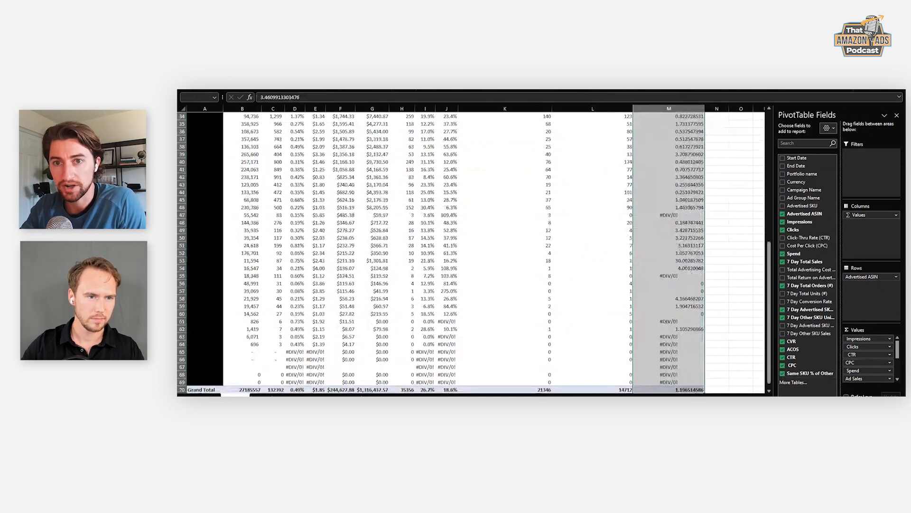
key(ctrl+shift+5)
key(ctrl+Up)
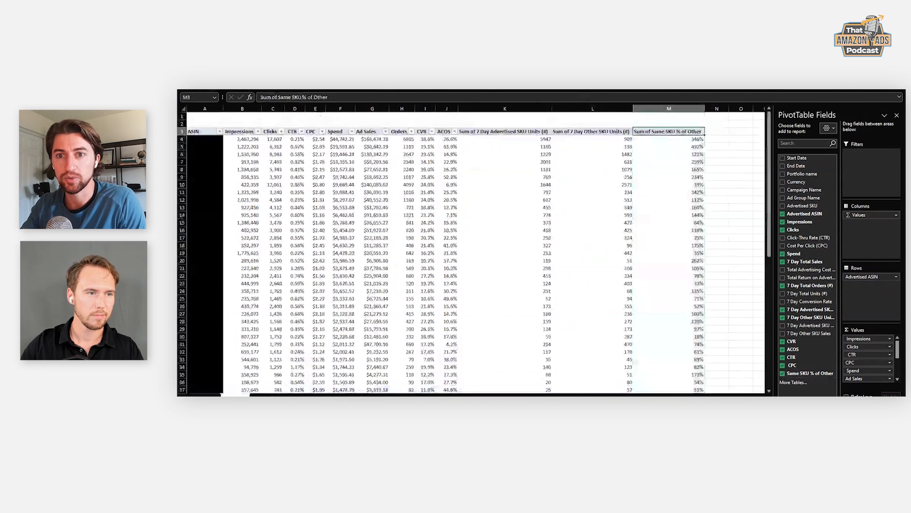
- Insert another calculated field for the inverse ratio and add it to the pivot table as a value column
key(alt+j)
key(t)
key(j)
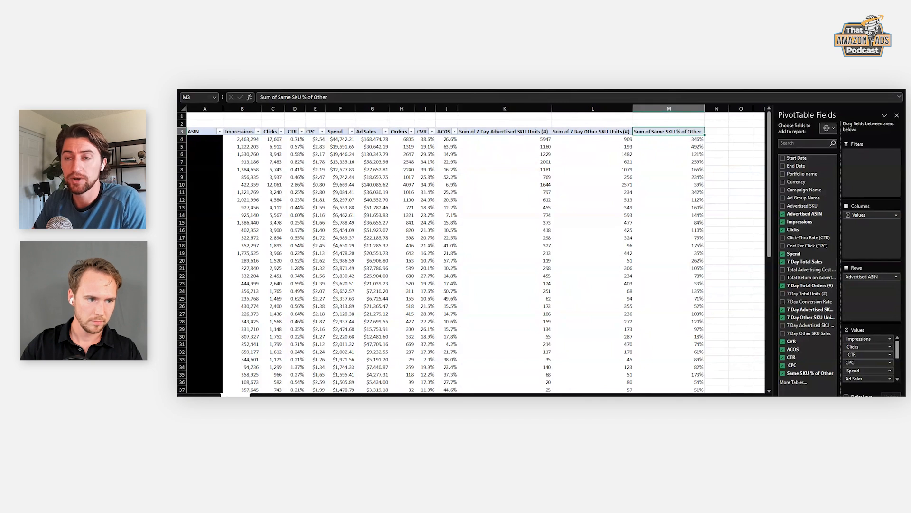
click(612, 288)
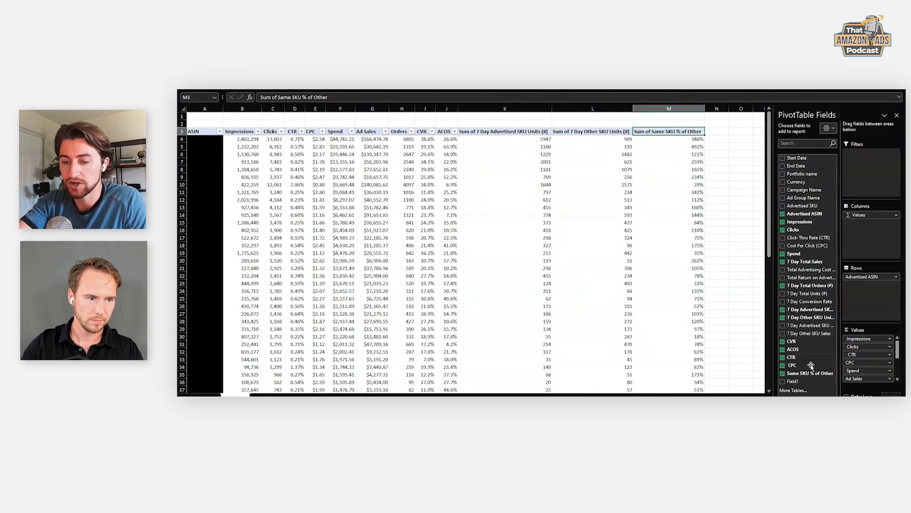
click(783, 381)
- Format all values in the new column N as whole percentages
click(731, 139)
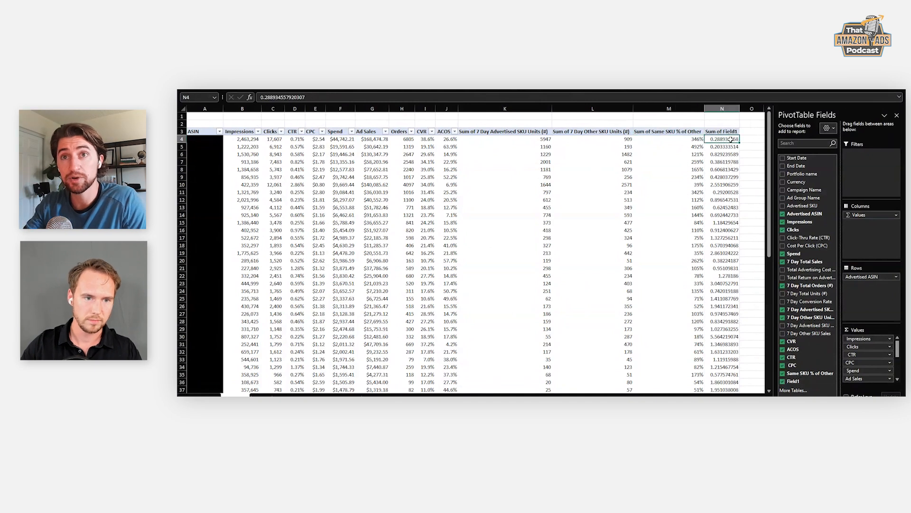
key(ctrl+shift+Down)
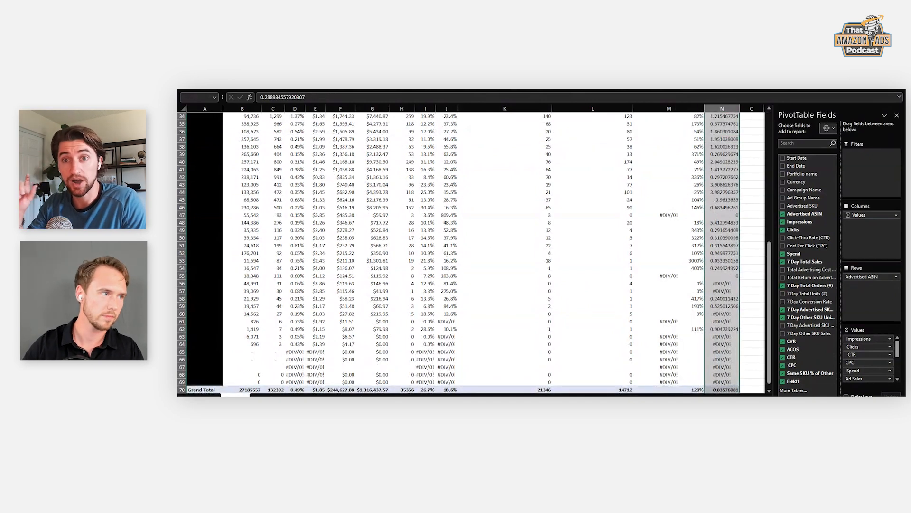
key(ctrl+shift+5)
scroll(731, 139, up, 11)
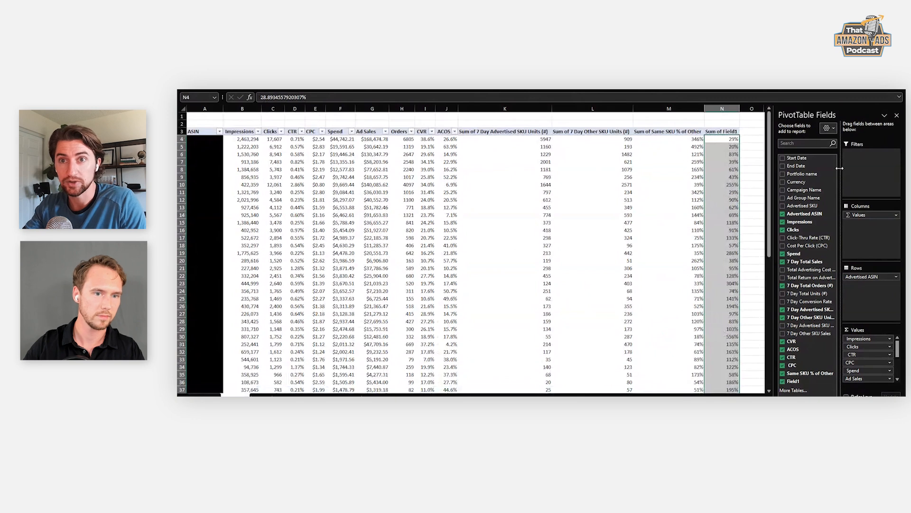
- Rename the header in N3 to "Other SKU % of Same" and widen column N to fit it
click(720, 132)
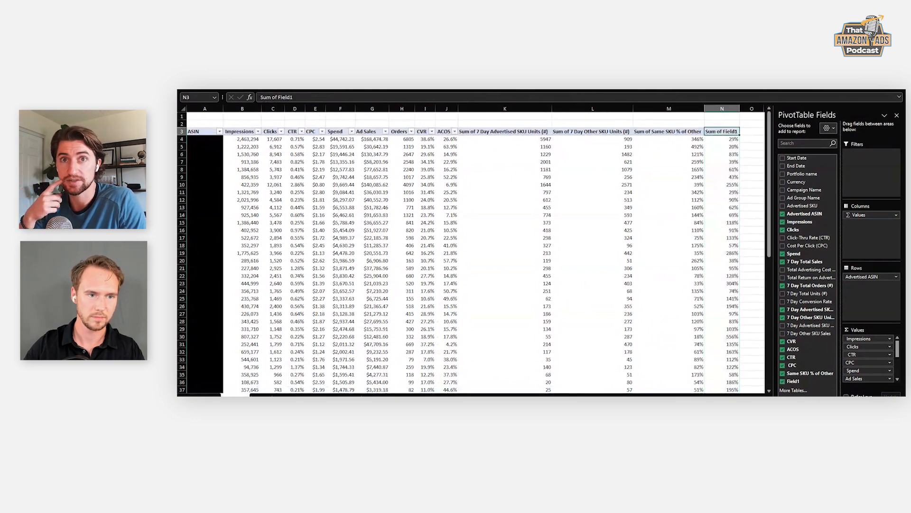
text(Other SKU % of)
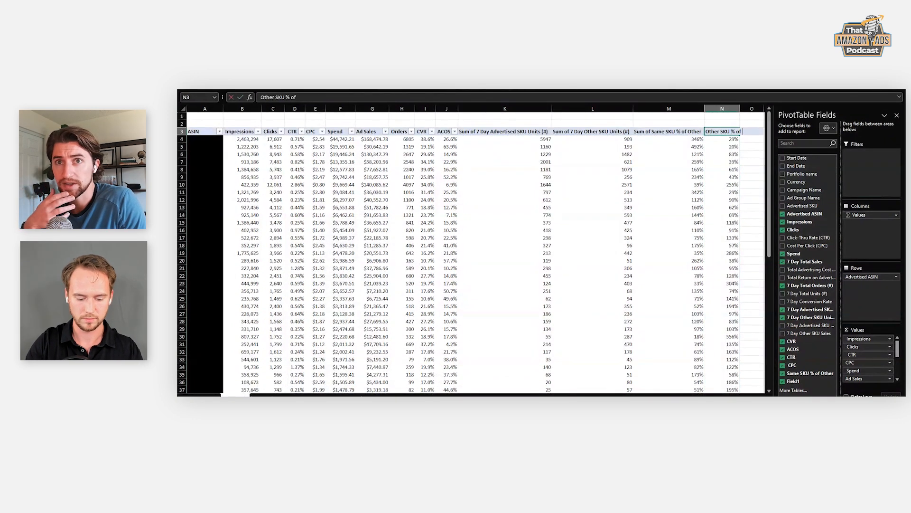
text( Same)
key(Return)
key(Up)
key(Right)
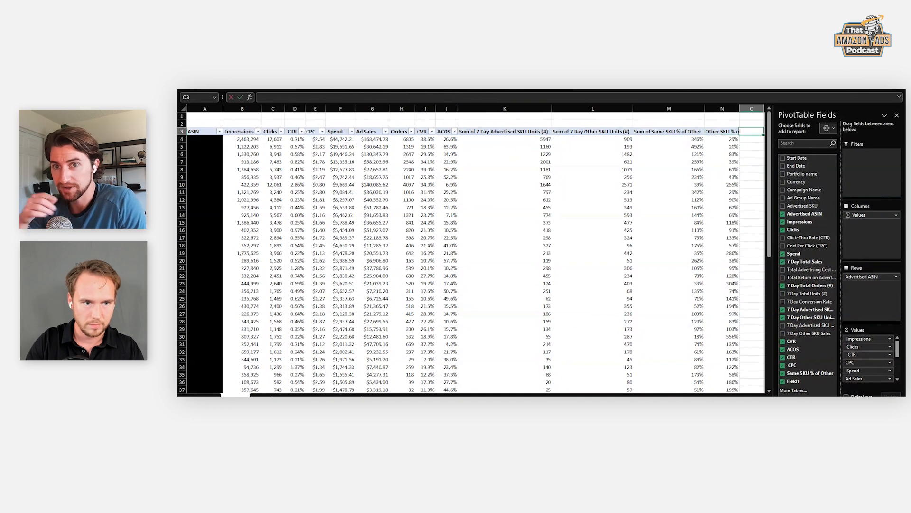
drag(740, 108, 763, 109)
click(785, 141)
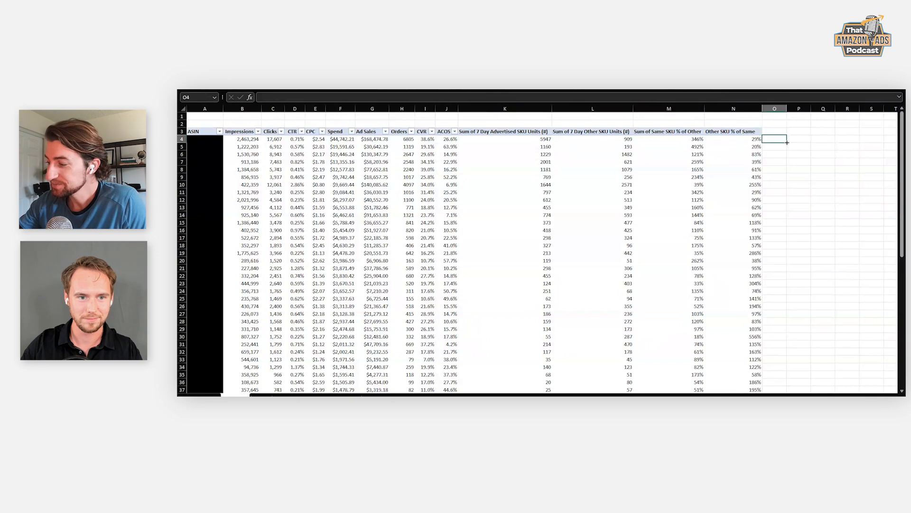
- Add filter buttons to the pivot table's value headers and sort the rows by CVR from smallest to largest
click(729, 132)
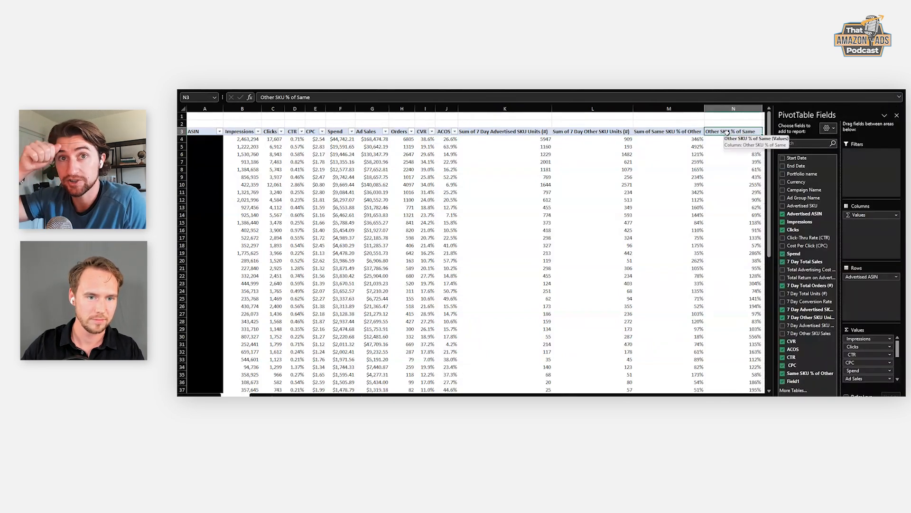
key(Right)
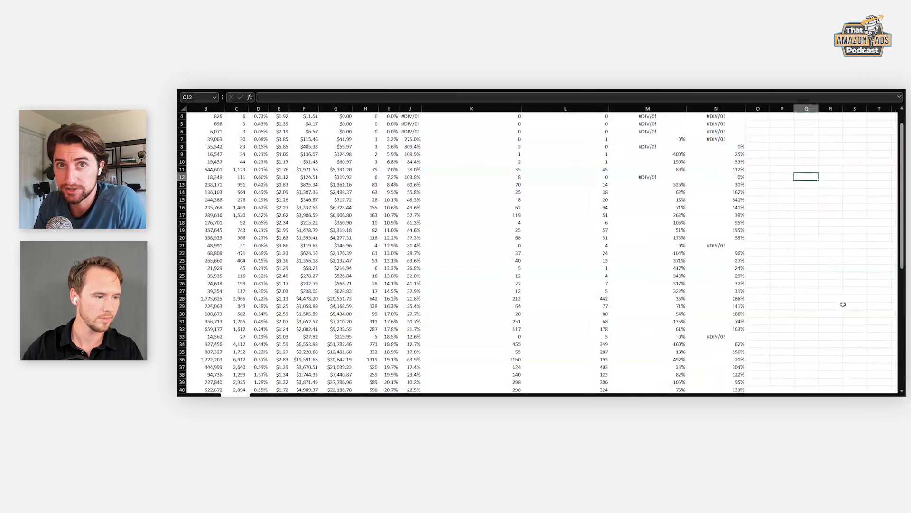
scroll(843, 304, up, 1)
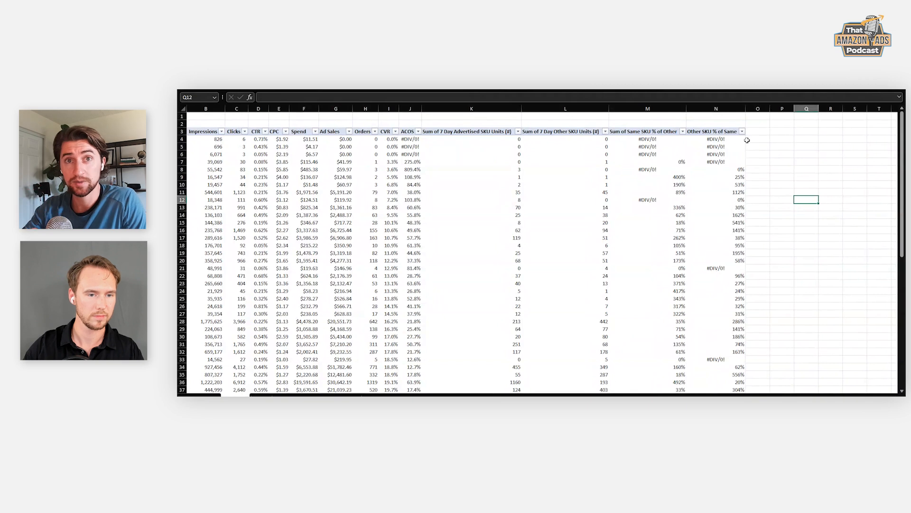
- Add the Same SKU % of Total field to the pivot table's values and select its first value cell
click(734, 131)
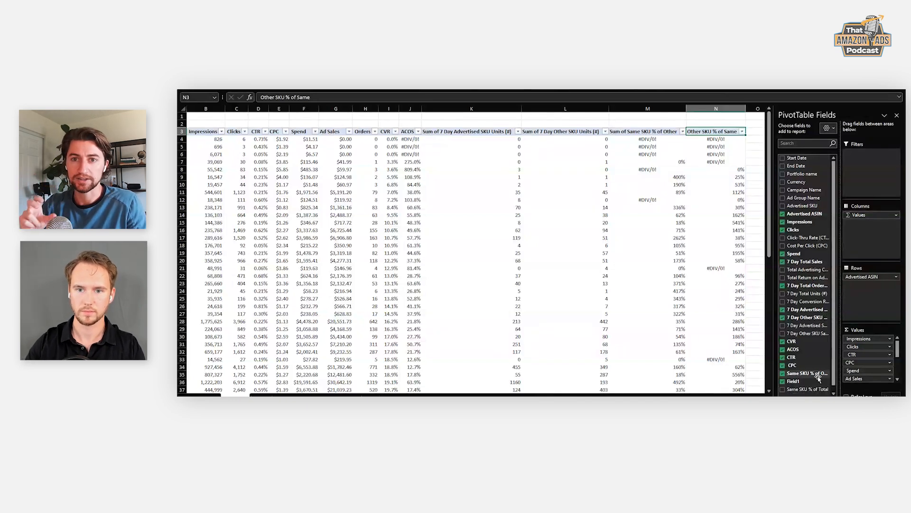
click(783, 389)
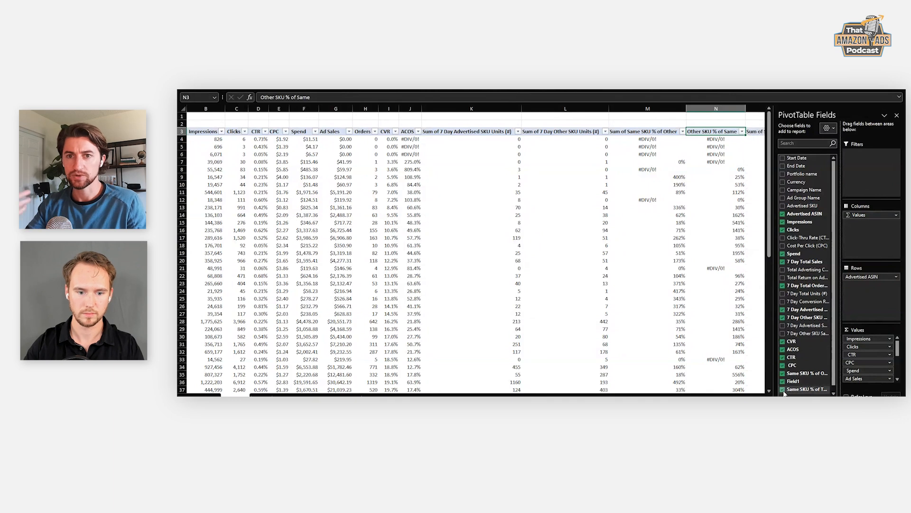
click(754, 138)
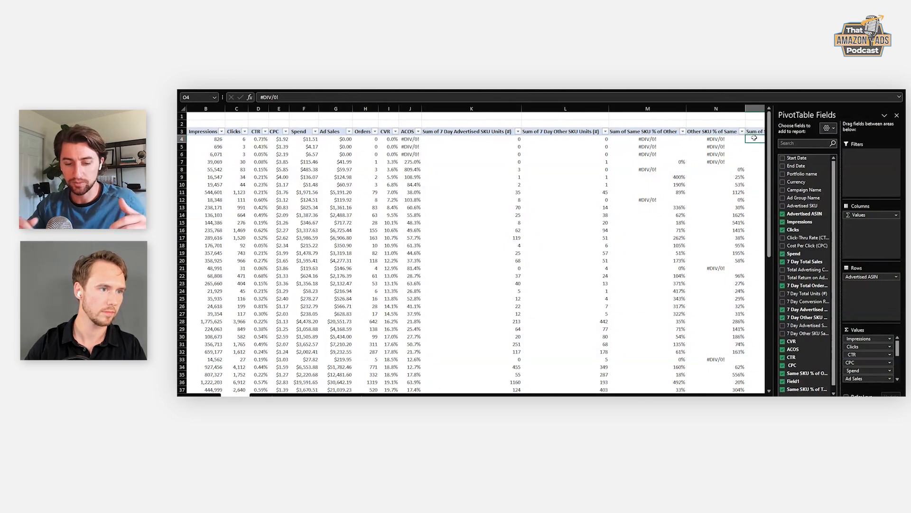
- Format the Same SKU % of Total values in column O as whole percentages
key(ctrl+shift+Down)
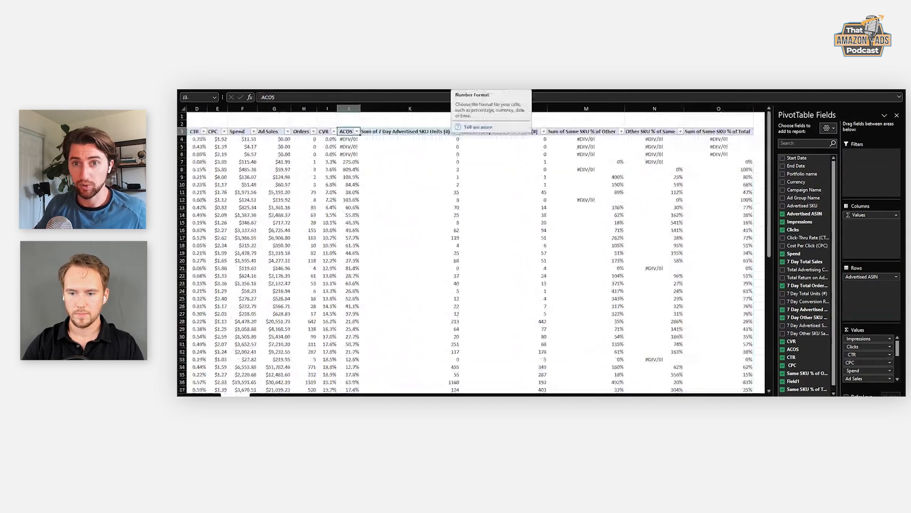
key(Left)
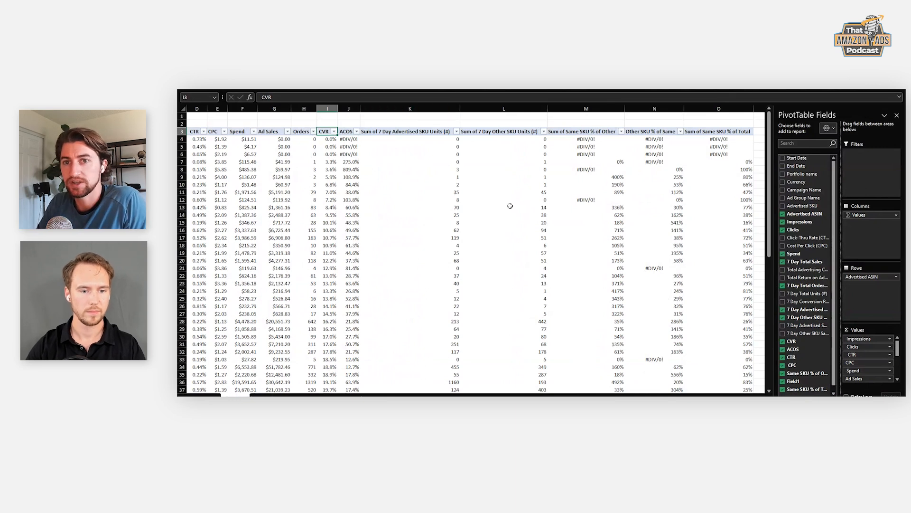
- Hide columns K through N, covering the advertised and other SKU units and the first two SKU percentage columns
drag(636, 106, 424, 107)
right_click(424, 107)
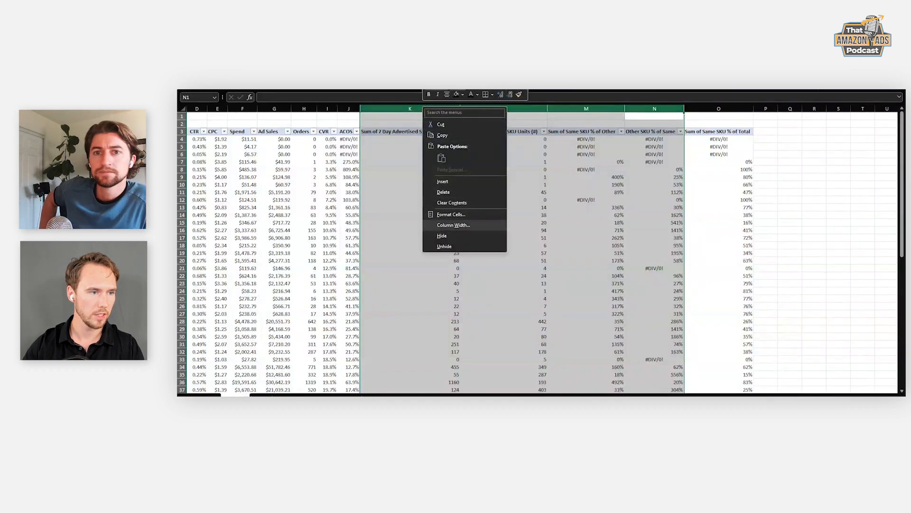
click(441, 236)
click(417, 168)
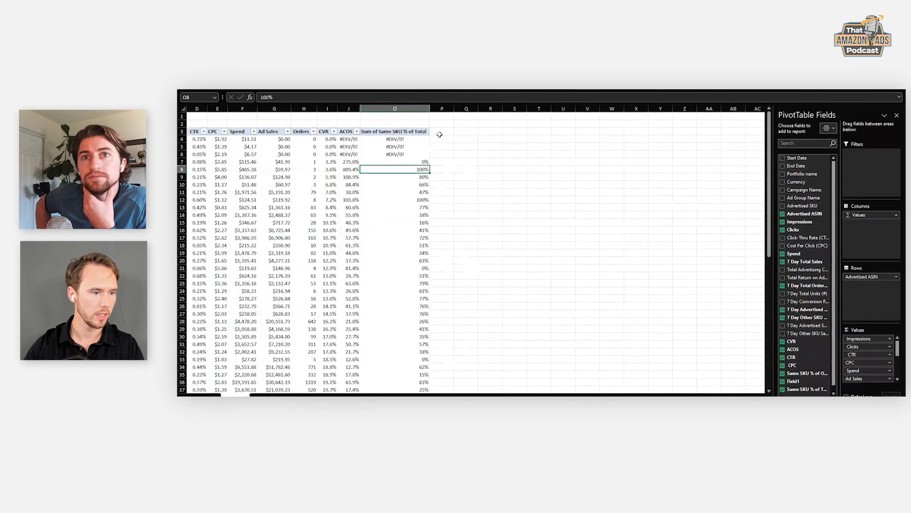
- Reapply the header filter buttons to include column O and sort the rows by Same SKU % of Total from largest to smallest
click(440, 132)
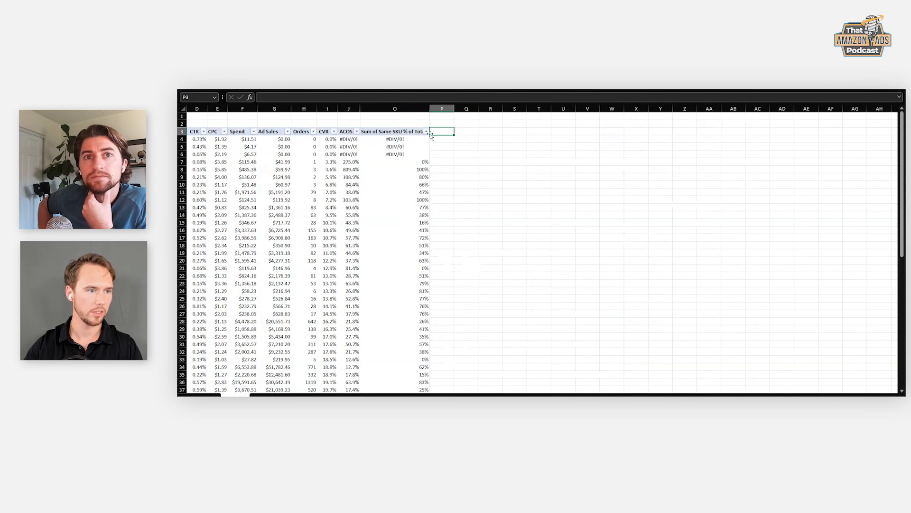
click(426, 131)
click(375, 151)
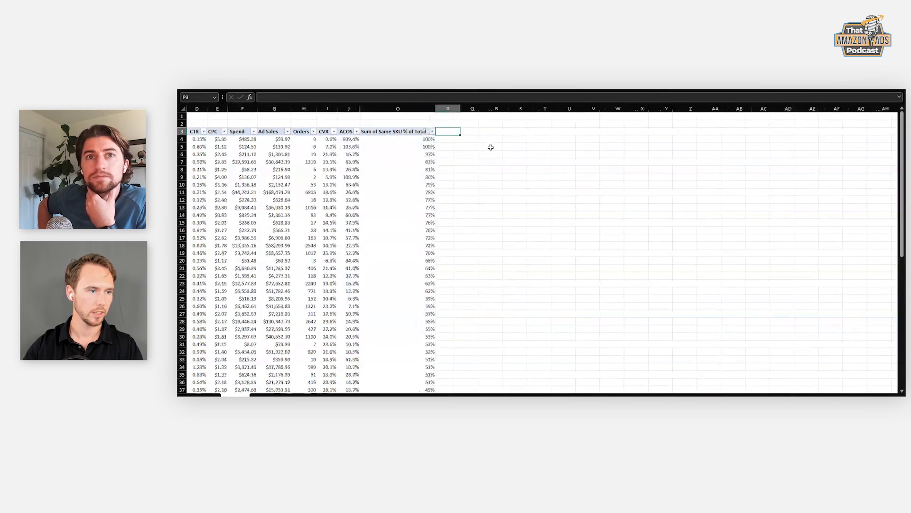
click(399, 132)
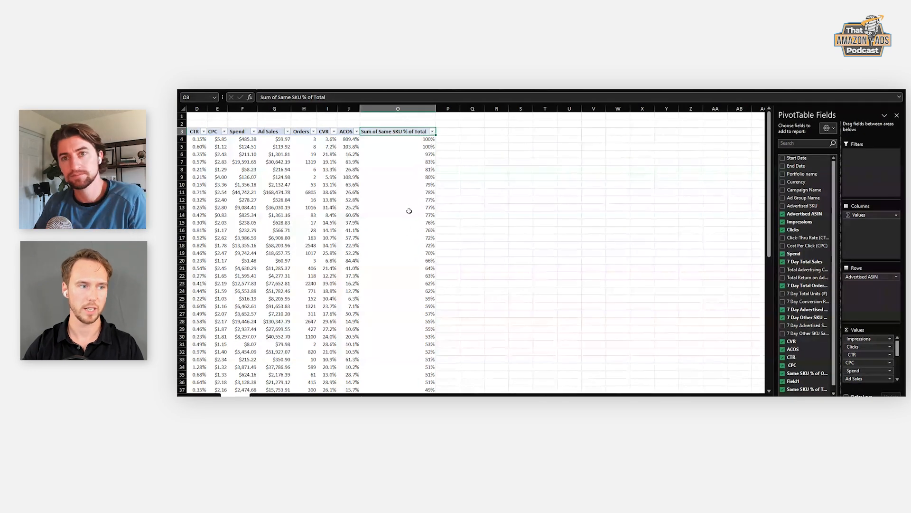
- Compare the ASIN rows with the highest Same SKU % of Total against the lowest non-zero ones, including row 58's sales metrics
scroll(409, 210, down, 14)
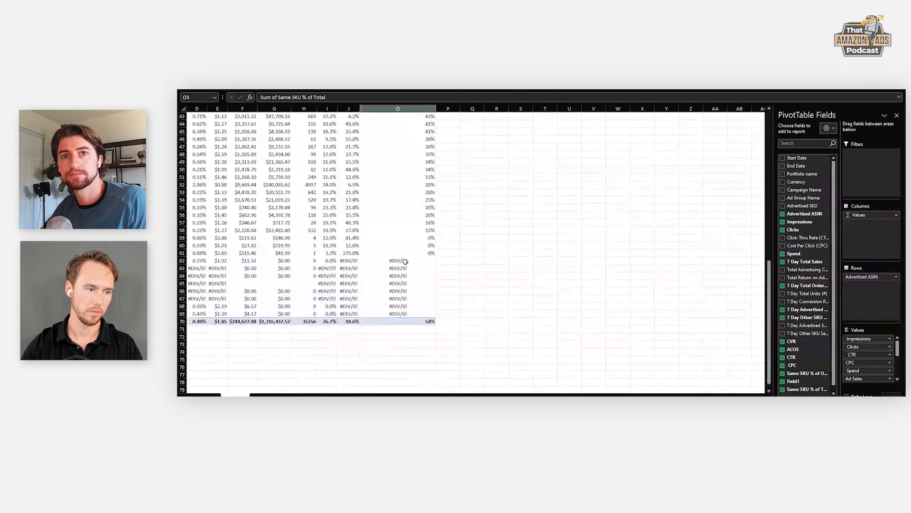
drag(425, 230, 266, 230)
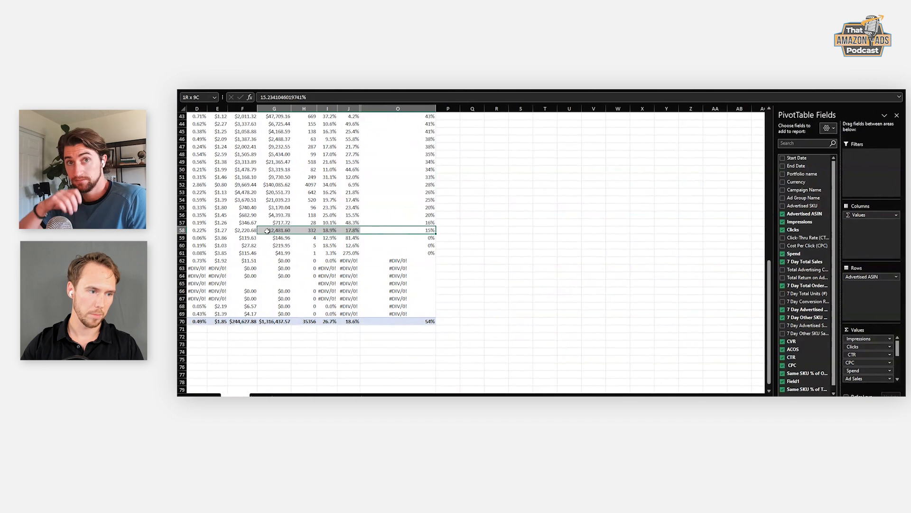
click(446, 231)
click(429, 230)
scroll(430, 227, up, 5)
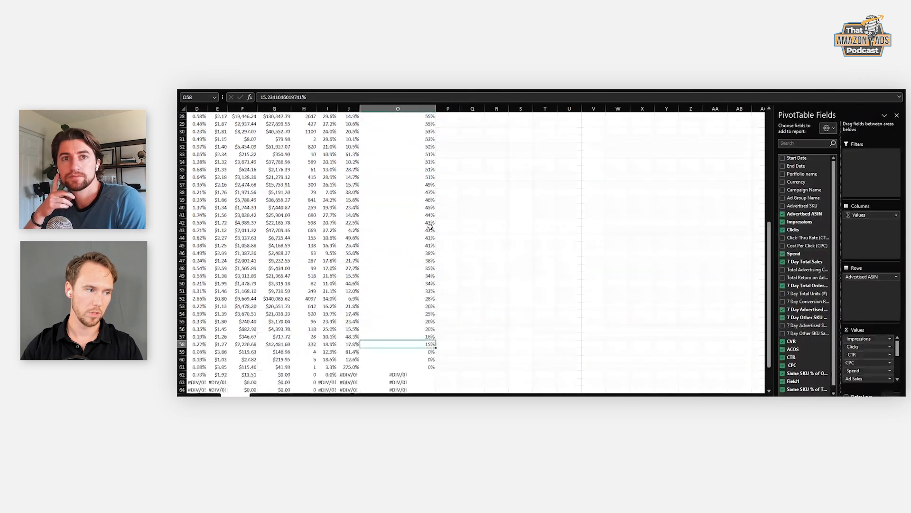
scroll(430, 227, up, 9)
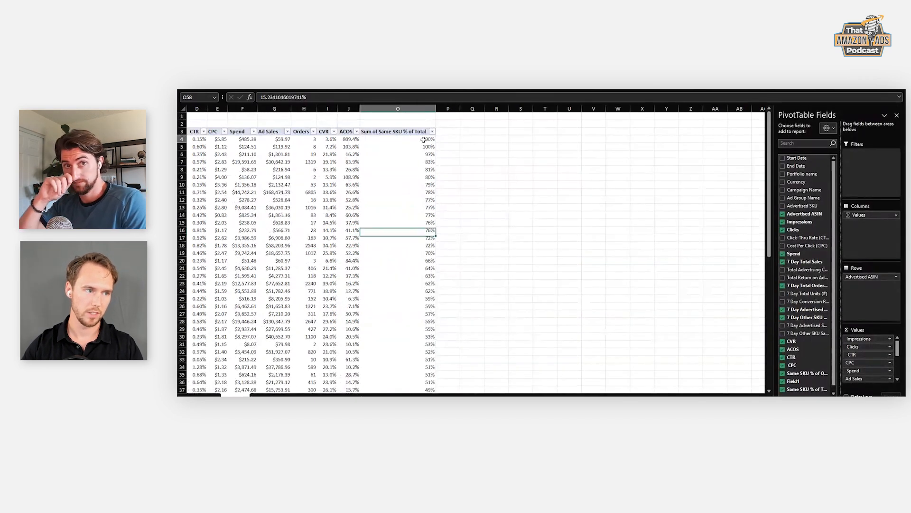
click(423, 139)
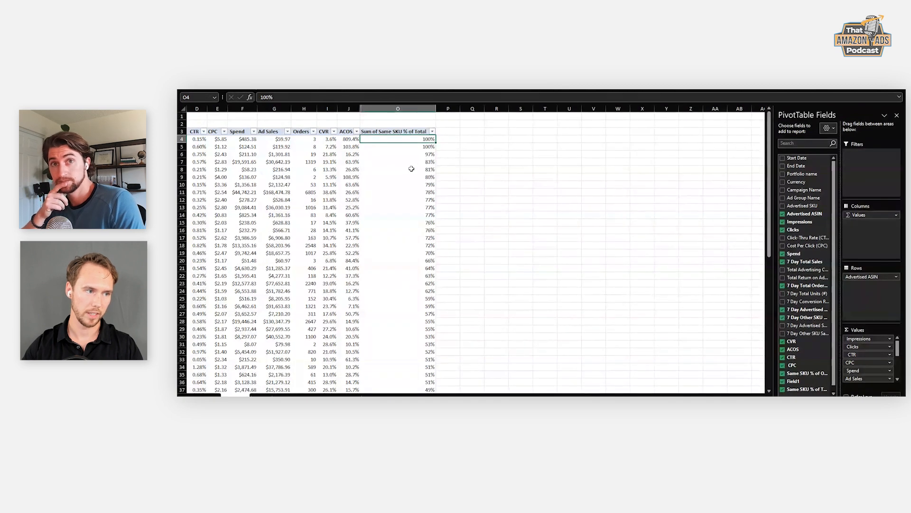
scroll(411, 169, down, 11)
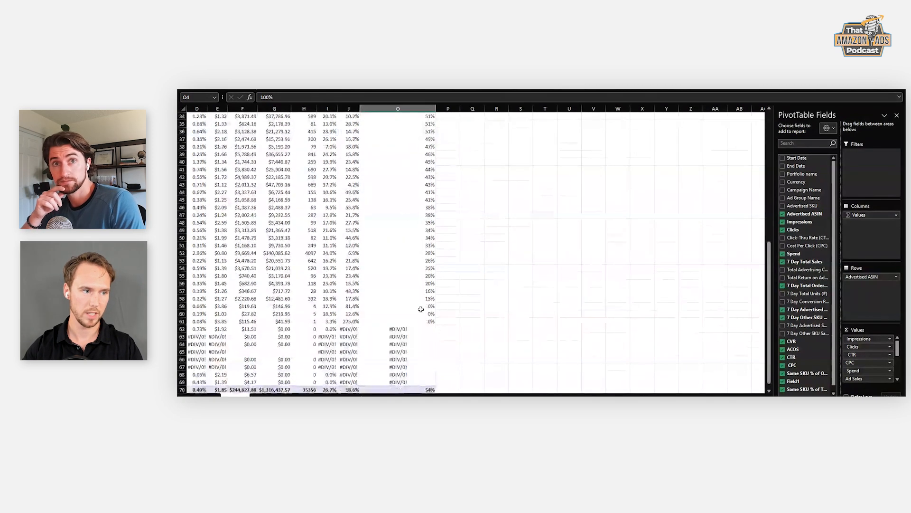
click(421, 298)
scroll(423, 280, up, 7)
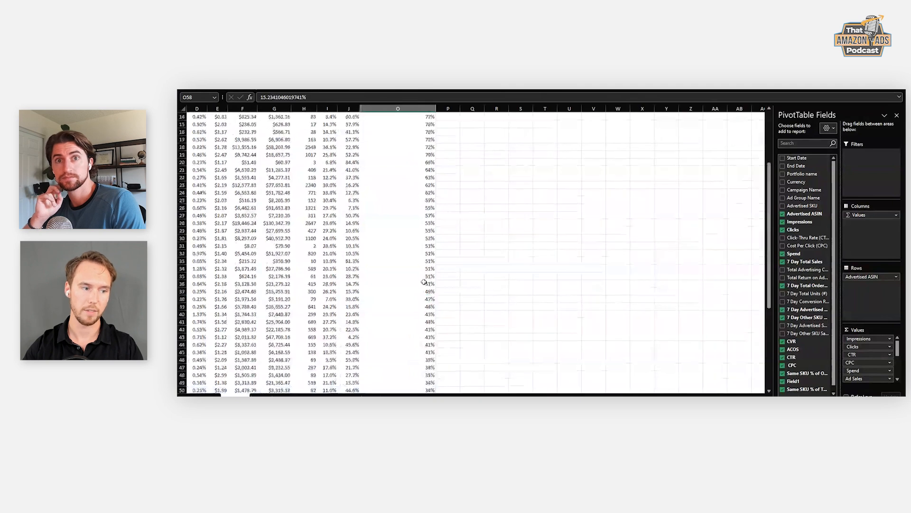
scroll(423, 282, up, 5)
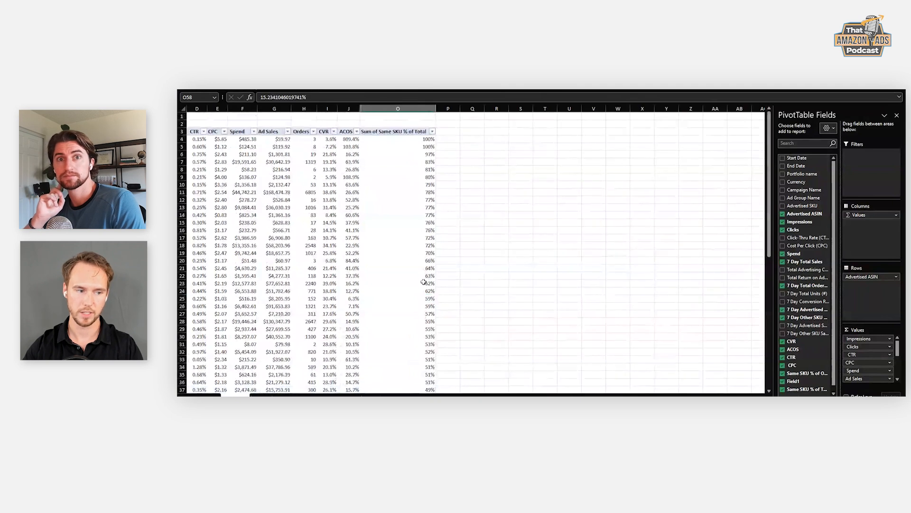
click(431, 138)
scroll(429, 214, down, 9)
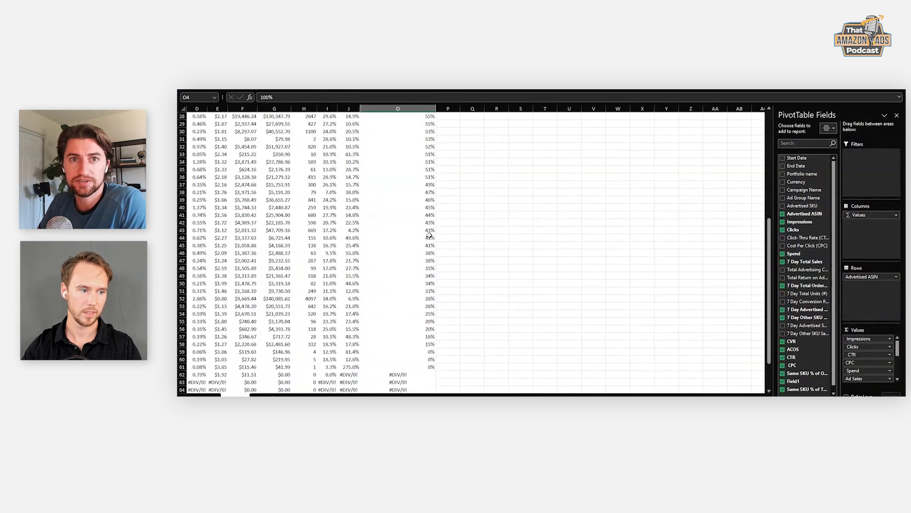
click(420, 306)
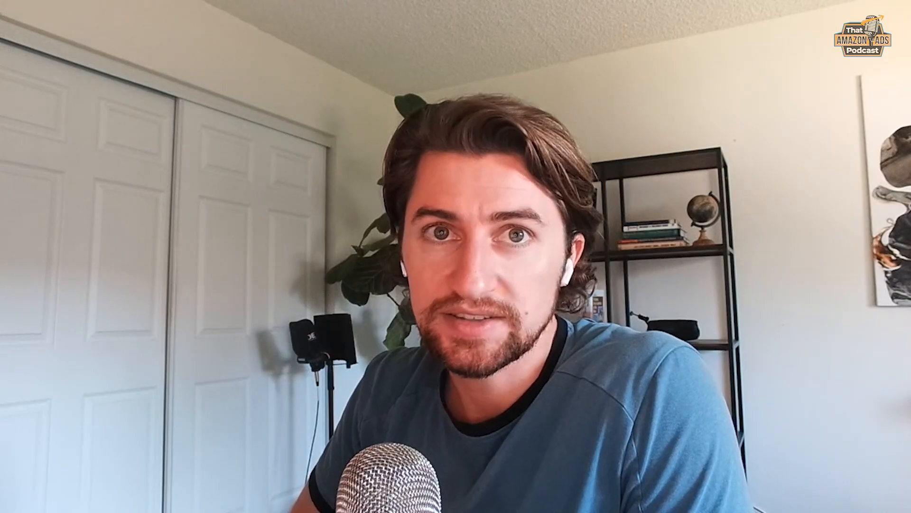